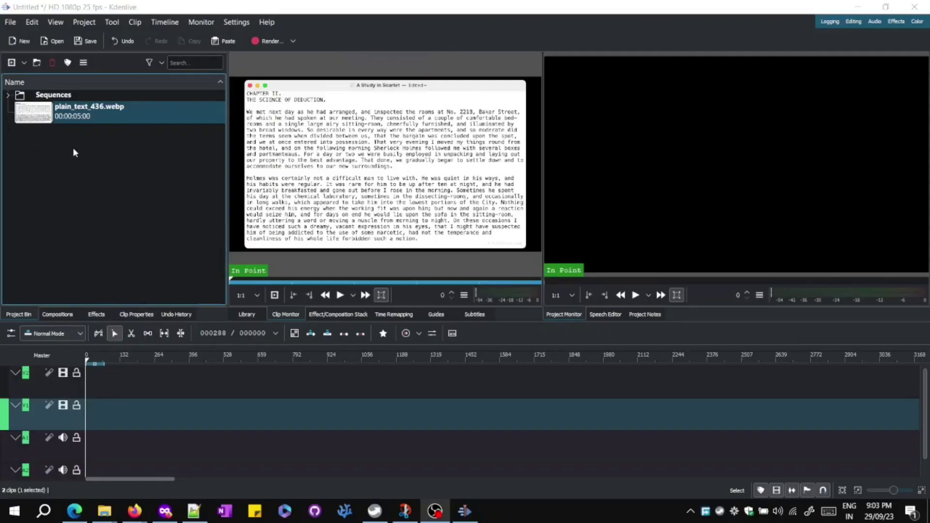
# Add an empty title clip to the Project Bin.
pyautogui.click(74, 149)
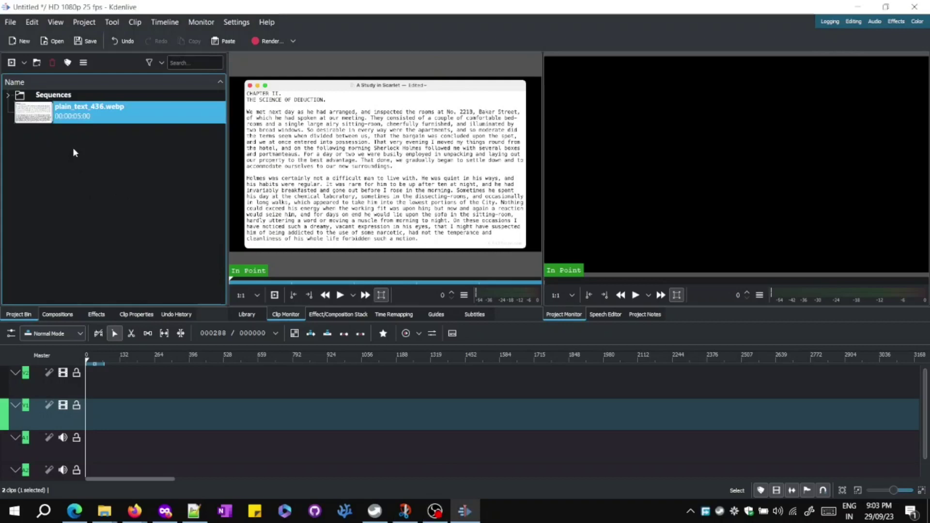
pyautogui.rightClick(73, 147)
pyautogui.rightClick(56, 146)
pyautogui.rightClick(55, 145)
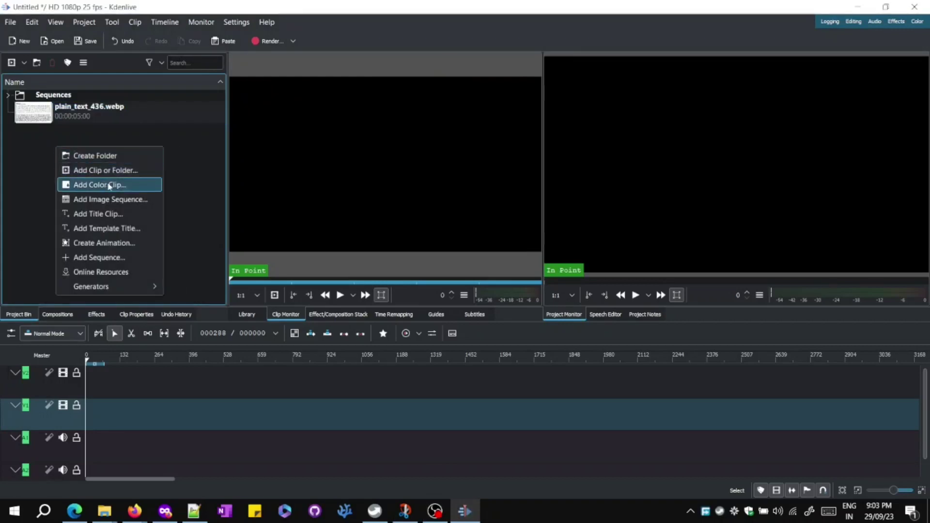
pyautogui.click(110, 213)
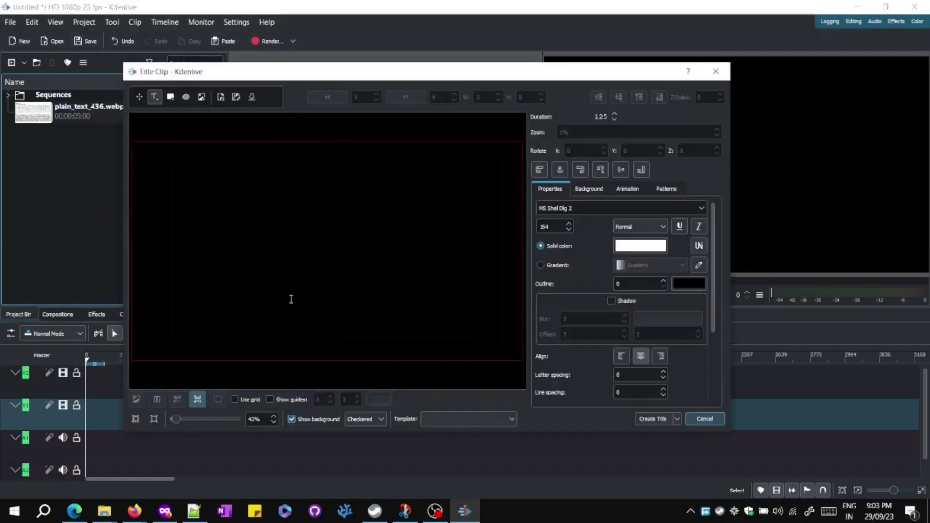
pyautogui.click(653, 419)
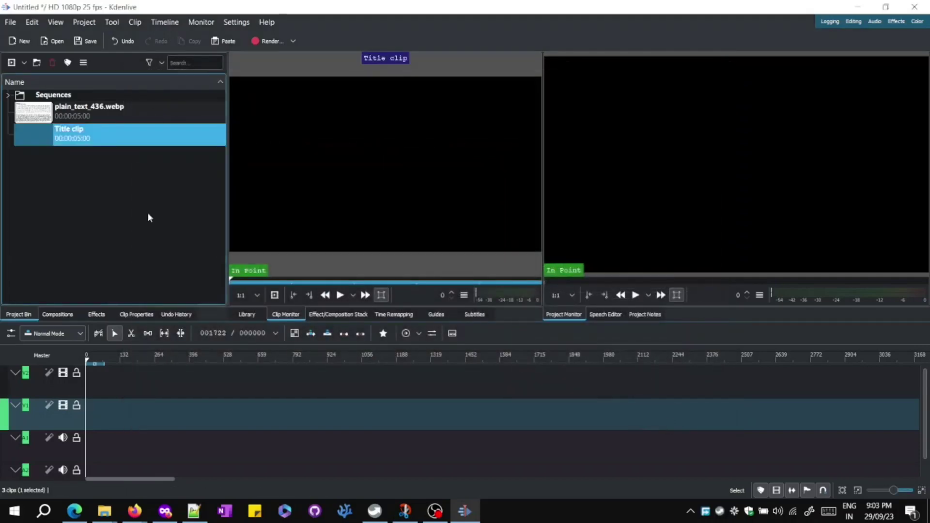
# Place plain_text_436.webp twice on V1 and the title clip on V2 above it.
pyautogui.click(45, 112)
pyautogui.moveTo(45, 113); pyautogui.dragTo(120, 411)
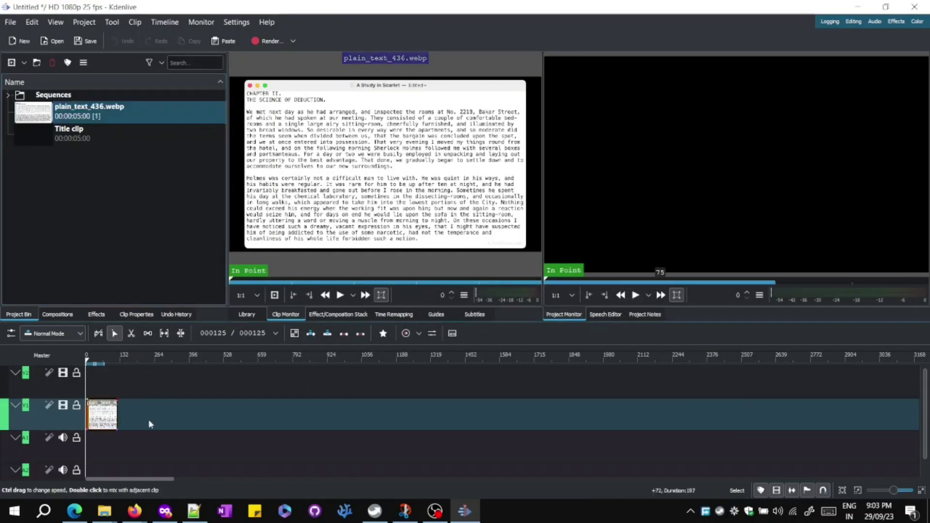
pyautogui.hotkey('ctrl', 'v')
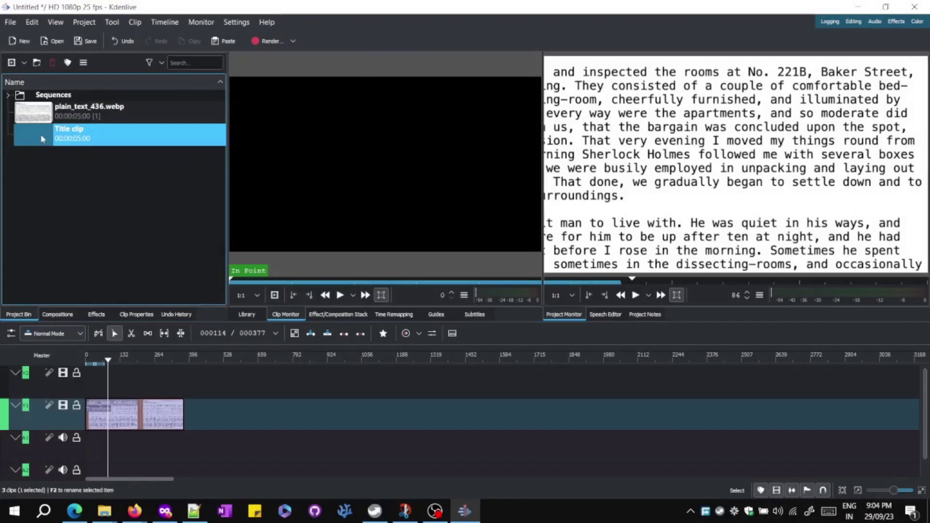
pyautogui.moveTo(41, 137); pyautogui.dragTo(164, 380)
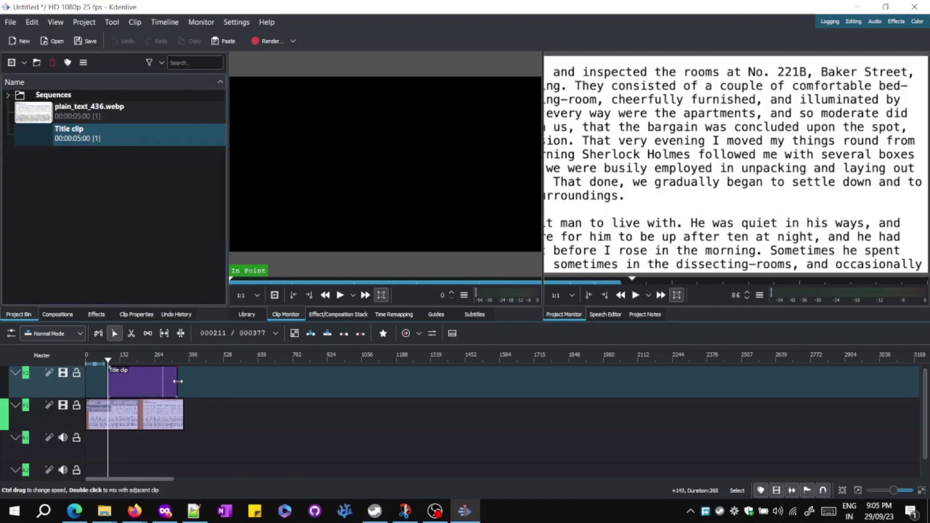
# Draw a 1692 by 77 yellow rectangle over the 'Sherlock Holmes followed me' line in the title clip.
pyautogui.rightClick(146, 384)
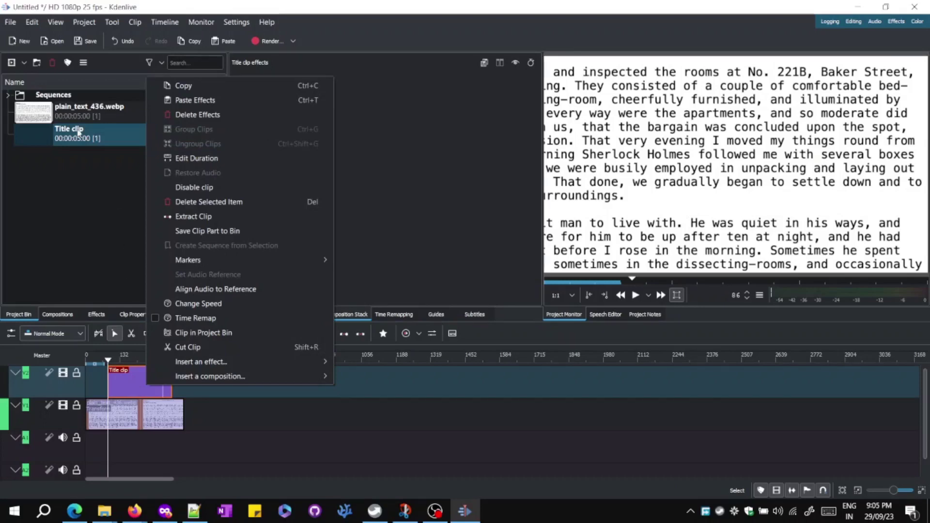
pyautogui.rightClick(79, 132)
pyautogui.click(137, 395)
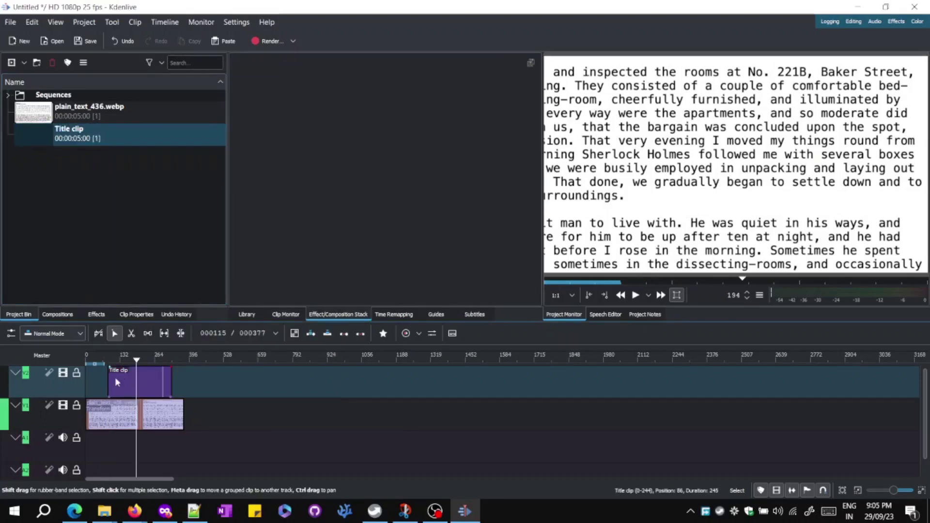
pyautogui.doubleClick(124, 379)
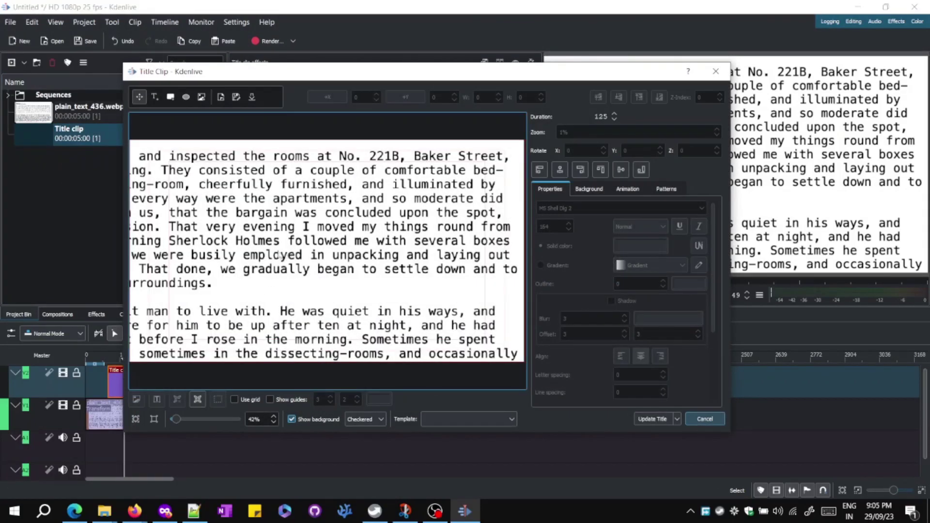
pyautogui.click(170, 97)
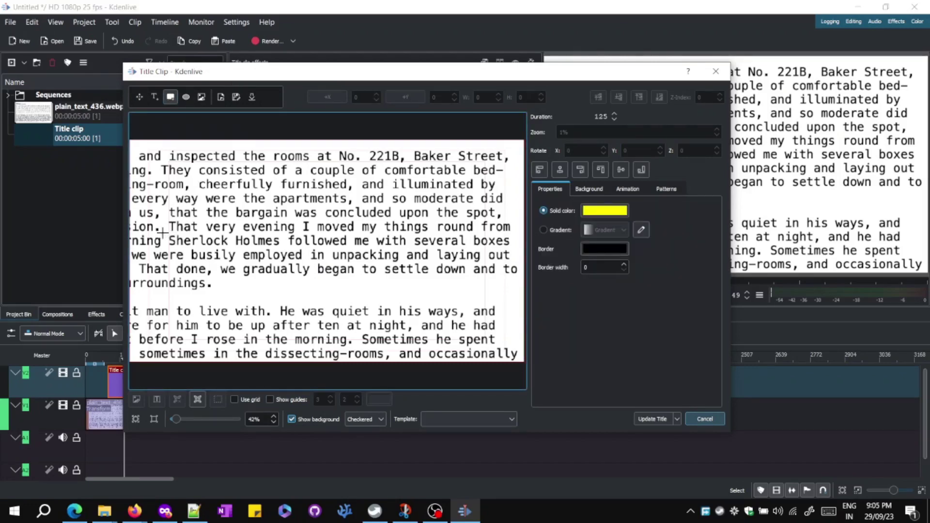
pyautogui.moveTo(163, 233); pyautogui.dragTo(510, 248)
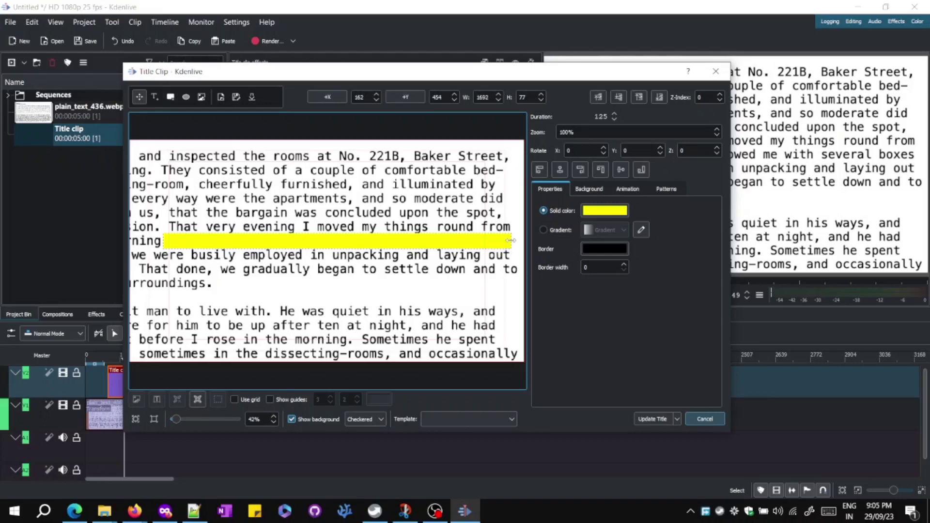
pyautogui.click(446, 235)
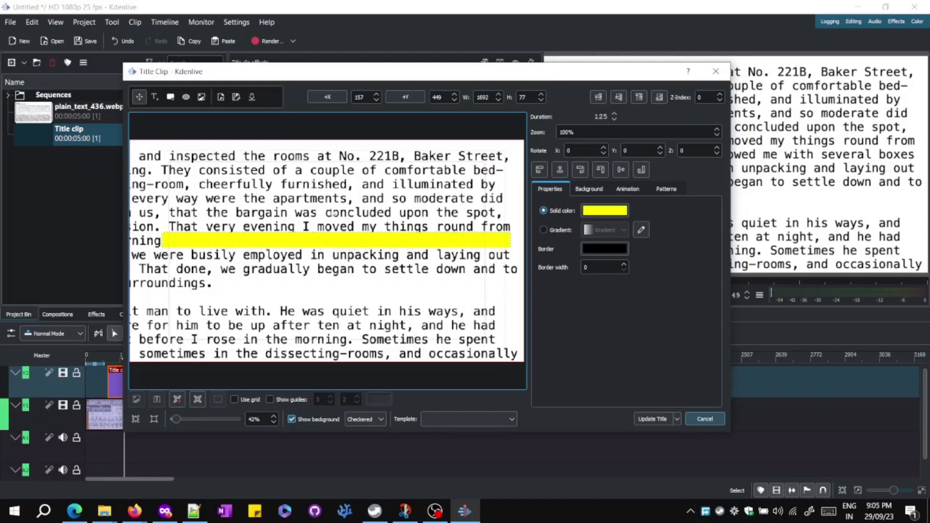
pyautogui.click(652, 419)
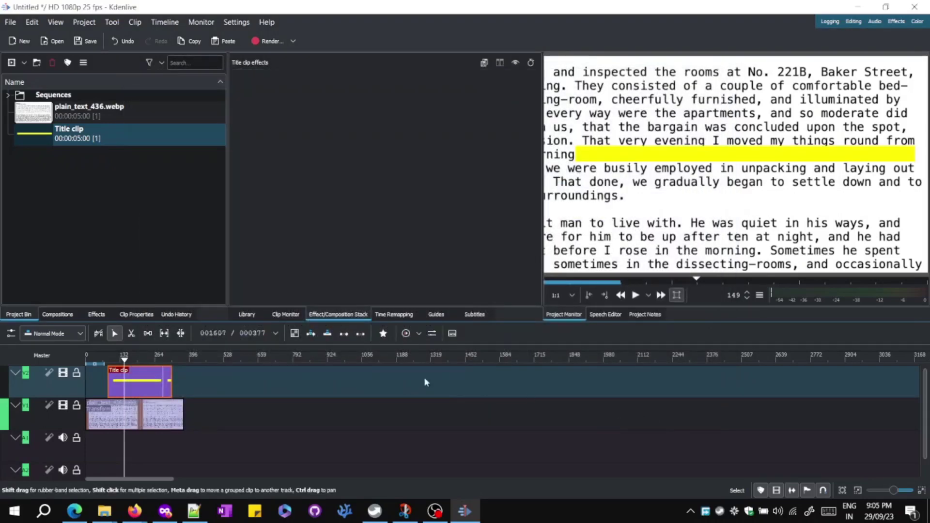
# Add a Cairo Blend composition at the title clip's start, found by searching 'car'.
pyautogui.click(155, 414)
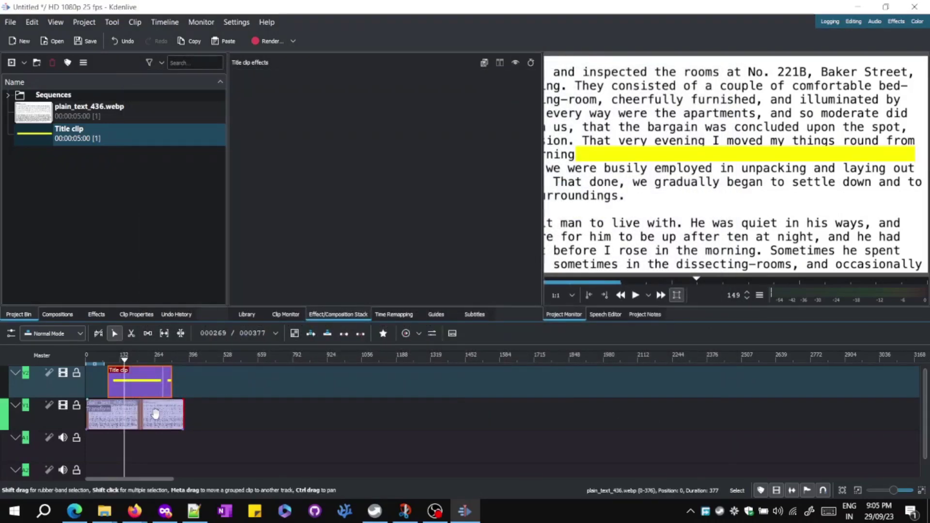
pyautogui.hotkey('alt', 'Left')
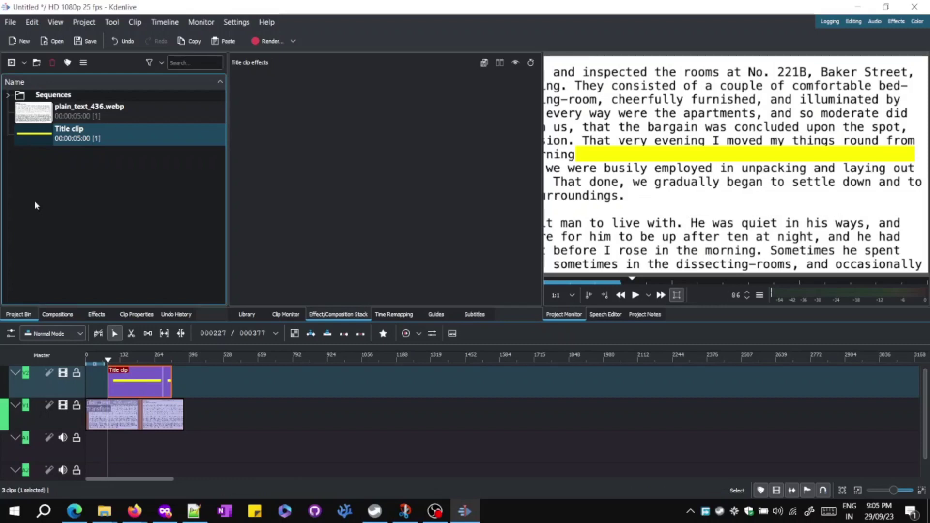
pyautogui.click(64, 318)
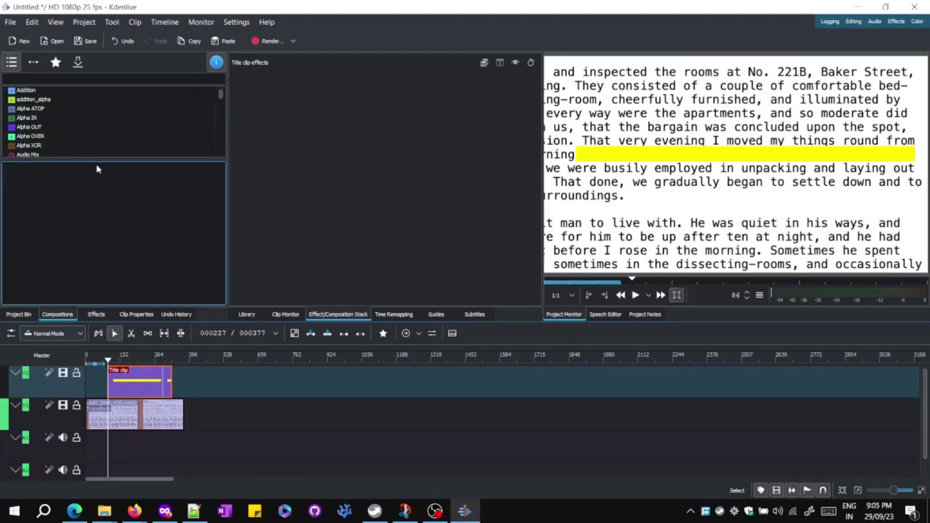
pyautogui.moveTo(96, 160); pyautogui.dragTo(89, 208)
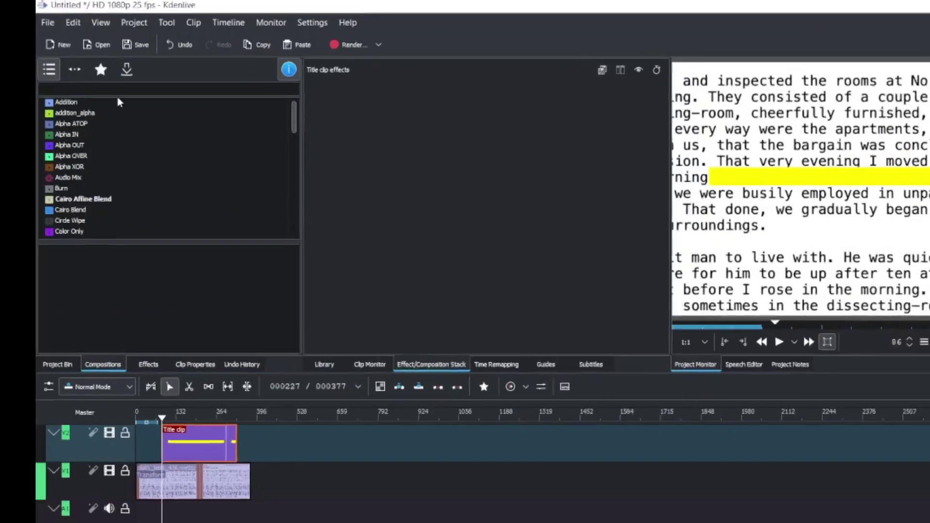
pyautogui.click(72, 80)
pyautogui.write('car')
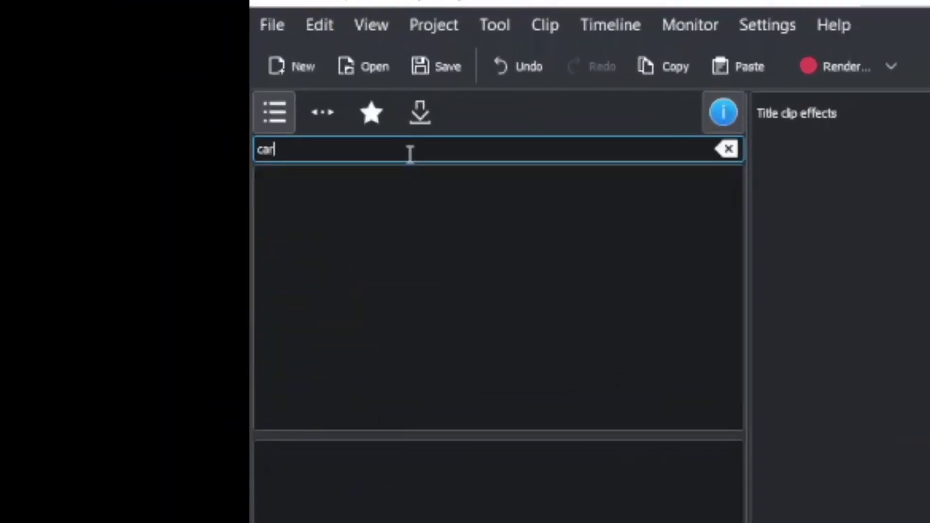
pyautogui.press('BackSpace')
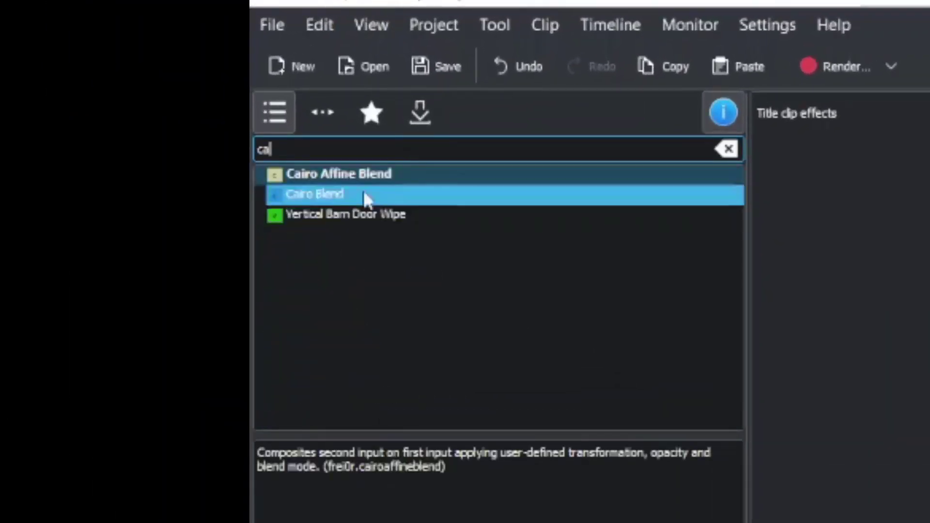
pyautogui.click(370, 177)
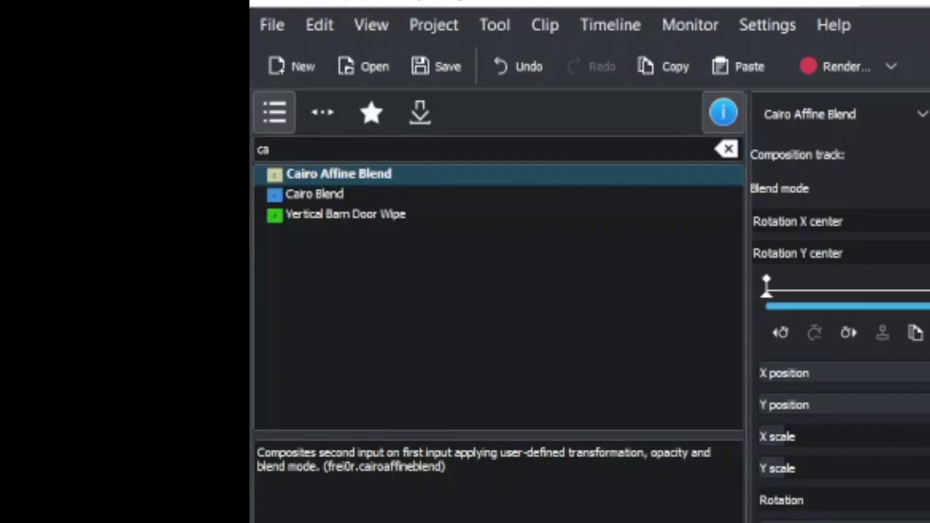
pyautogui.click(325, 194)
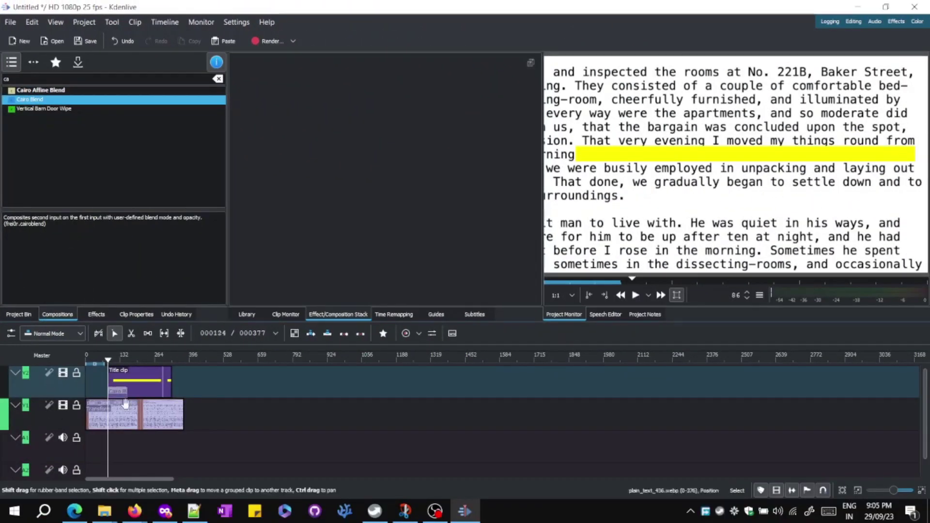
# Lengthen the Cairo Blend composition and set its track to V1 with Multiply blend mode.
pyautogui.click(119, 392)
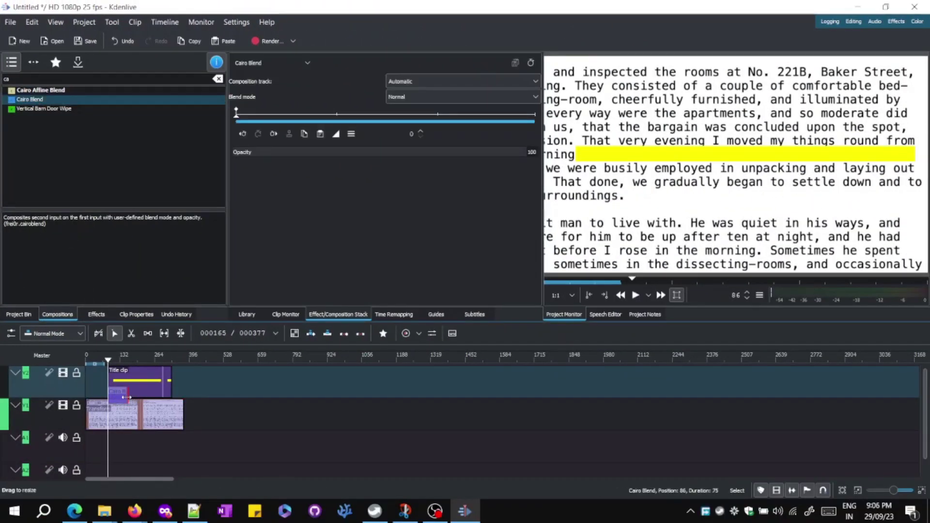
pyautogui.moveTo(127, 397); pyautogui.dragTo(167, 400)
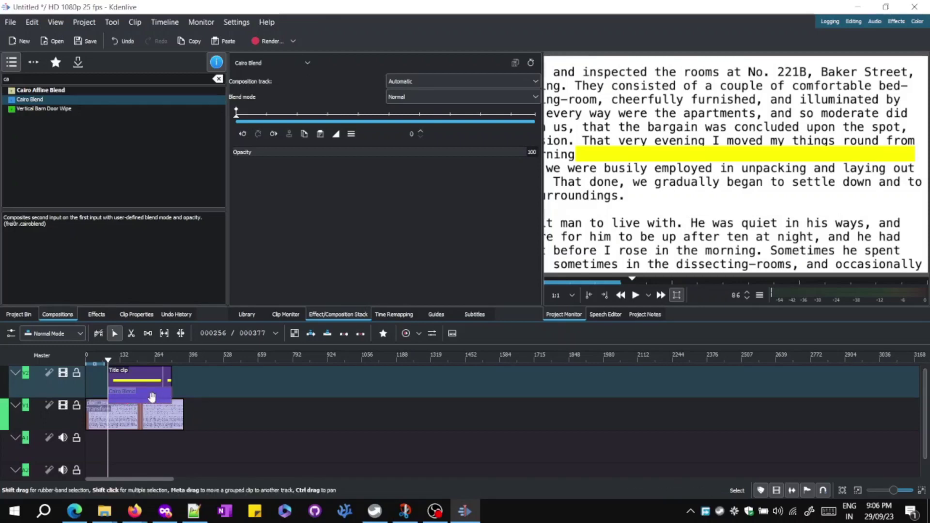
pyautogui.click(413, 83)
pyautogui.click(414, 104)
pyautogui.click(415, 98)
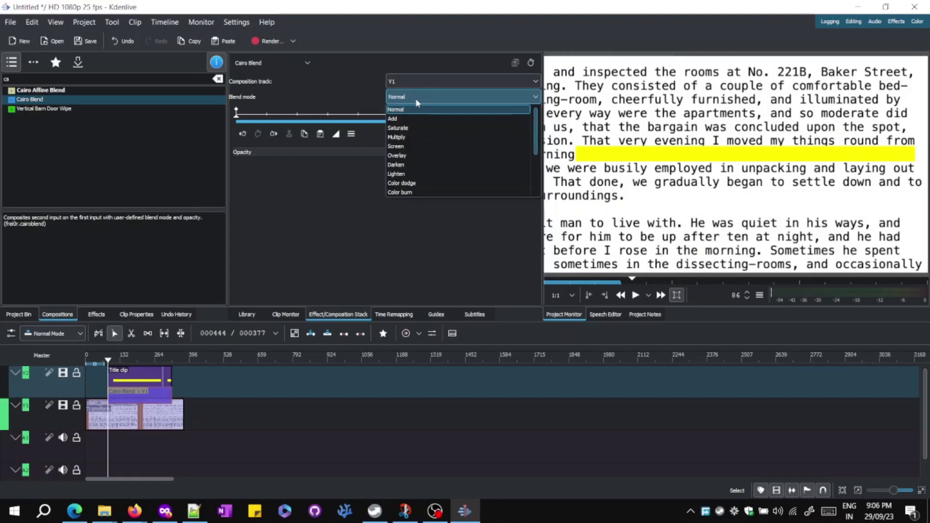
pyautogui.click(419, 139)
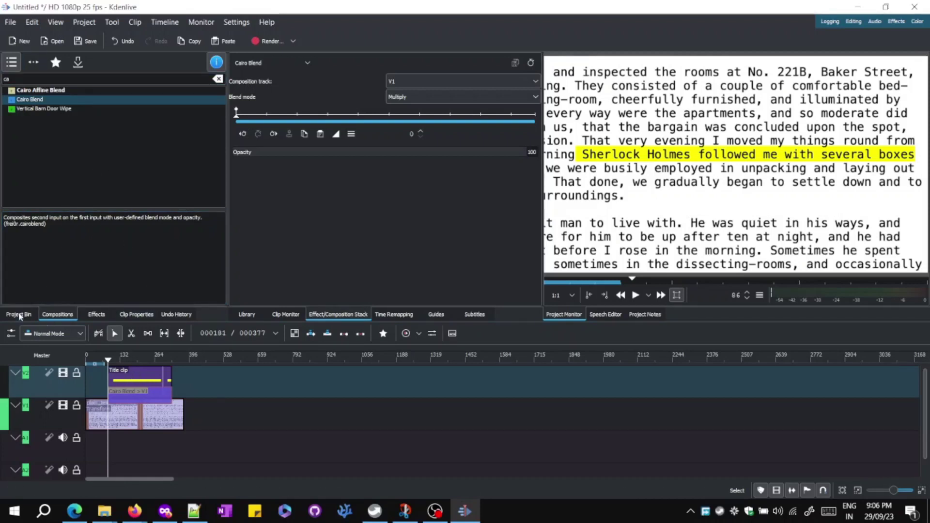
pyautogui.click(97, 314)
# Apply Crop, Scale and Tilt to the title clip with Crop right at 1920, hiding the bar.
pyautogui.click(59, 79)
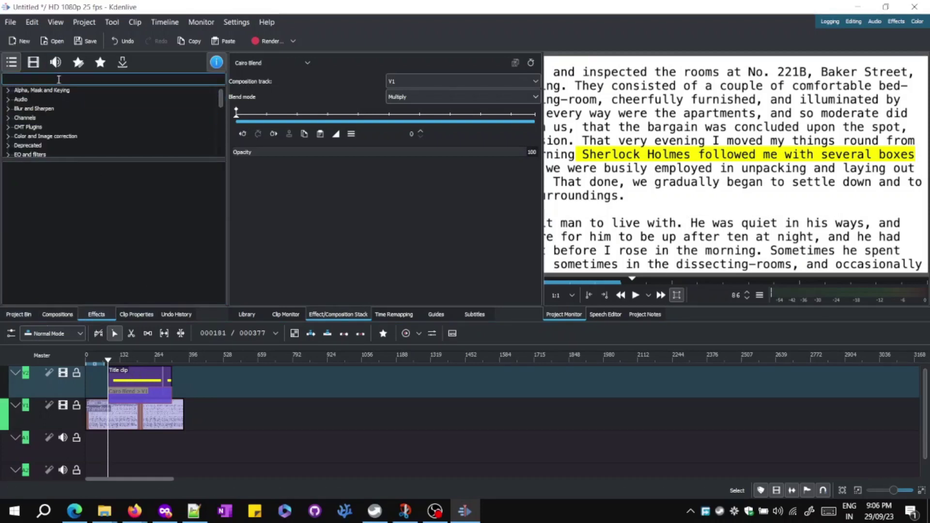
pyautogui.write('edge')
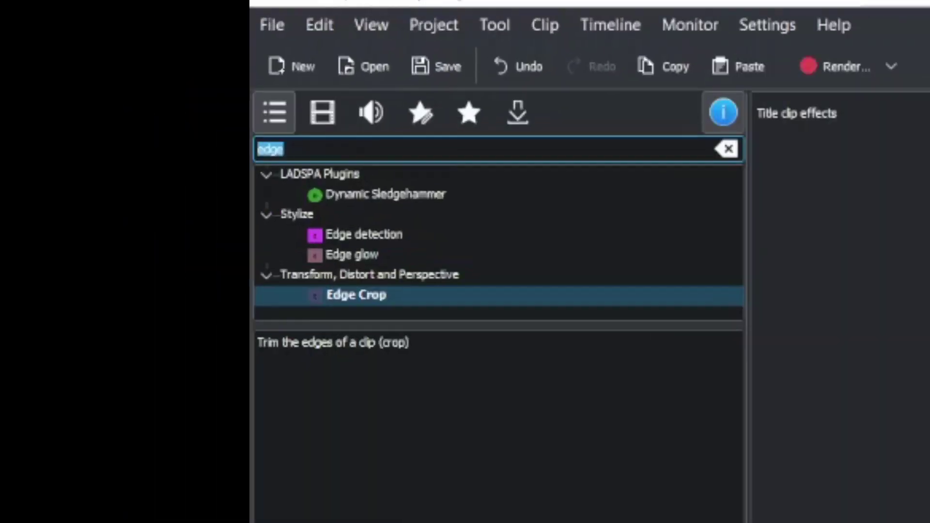
pyautogui.hotkey('ctrl', 'a')
pyautogui.write('crop')
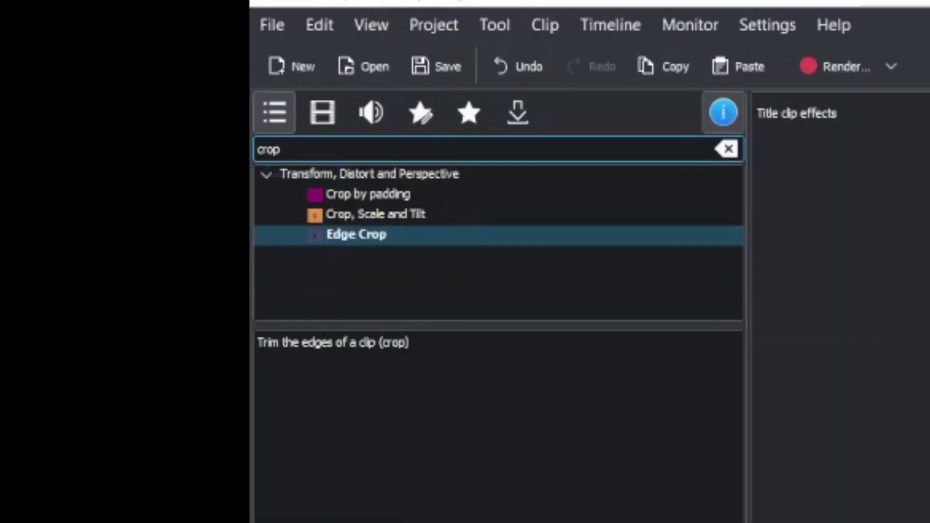
pyautogui.click(377, 217)
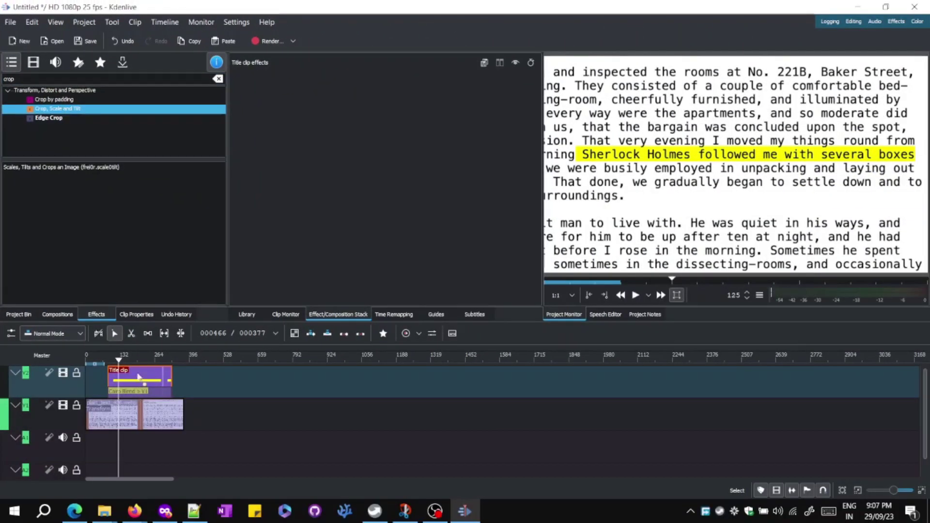
pyautogui.moveTo(139, 378); pyautogui.dragTo(139, 377)
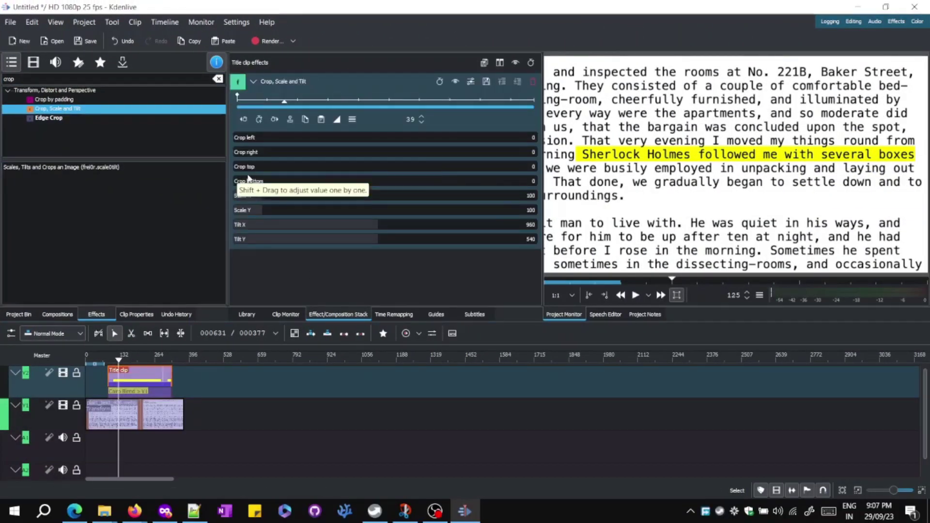
pyautogui.click(243, 140)
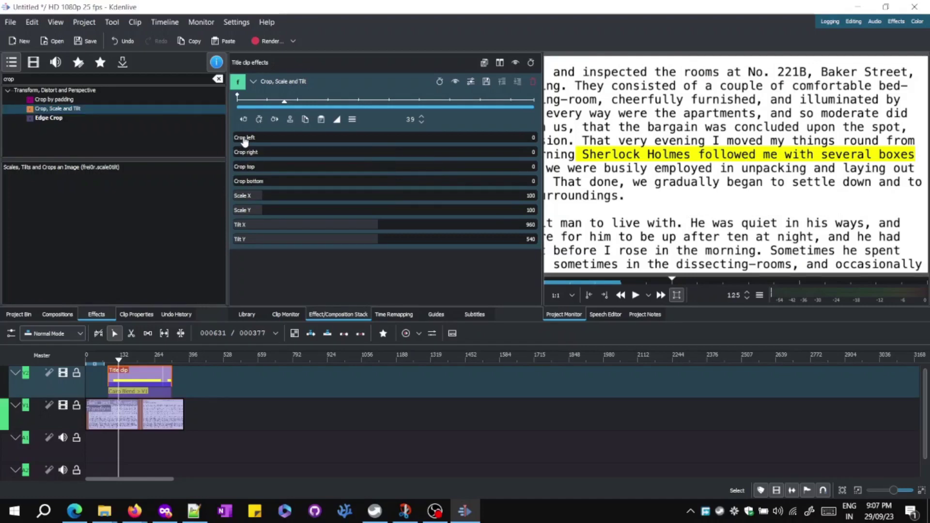
pyautogui.moveTo(243, 148); pyautogui.dragTo(526, 156)
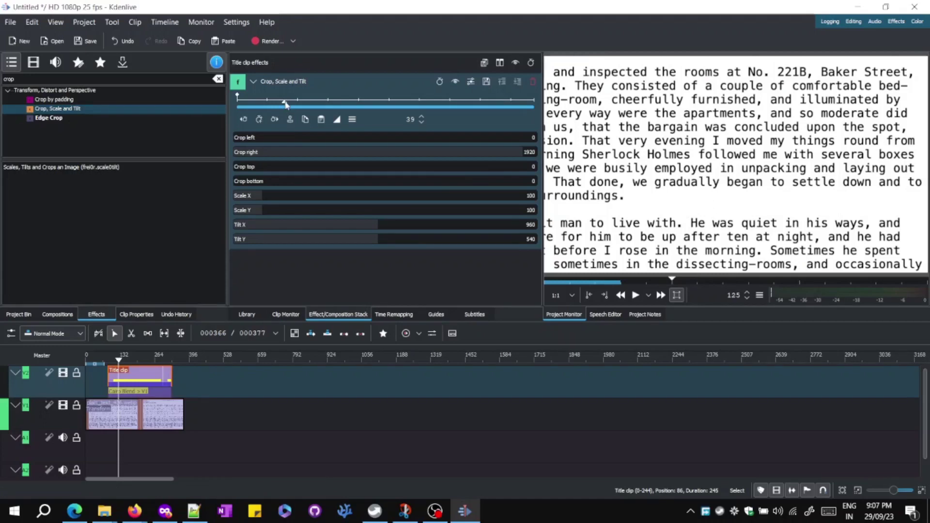
# Add a keyframe at the title clip's end with Crop right set to 0.
pyautogui.moveTo(286, 104); pyautogui.dragTo(258, 105)
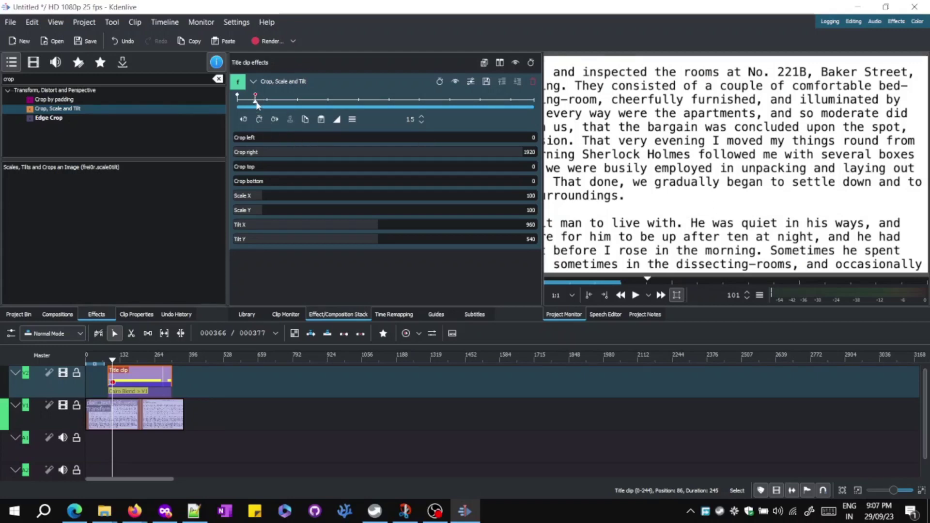
pyautogui.moveTo(258, 105); pyautogui.dragTo(541, 103)
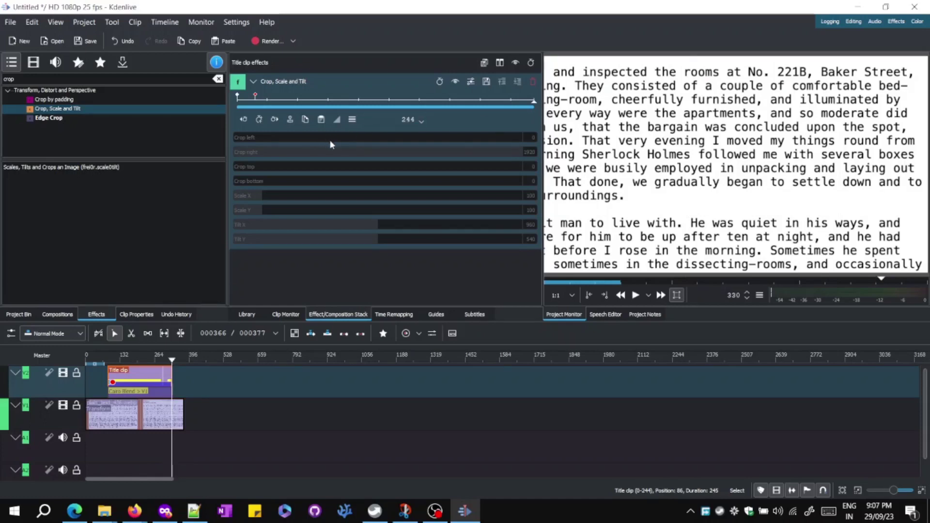
pyautogui.click(265, 118)
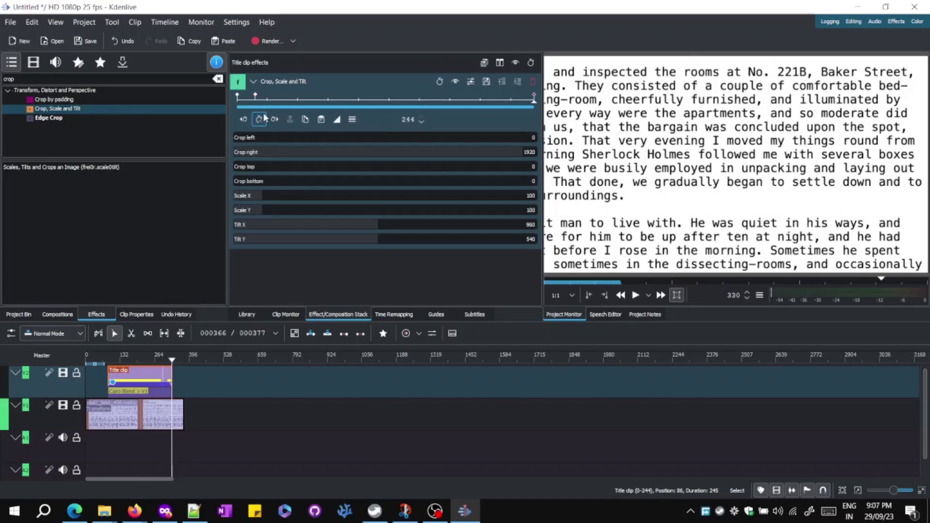
pyautogui.moveTo(313, 157); pyautogui.dragTo(174, 151)
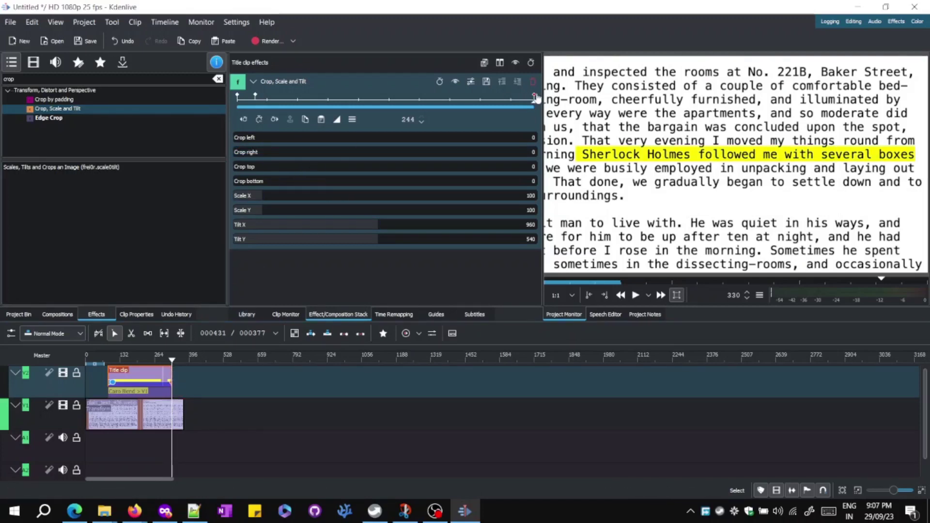
# Preview the sweep midway, lengthen the title clip, and play the highlighter animation.
pyautogui.moveTo(536, 98); pyautogui.dragTo(476, 99)
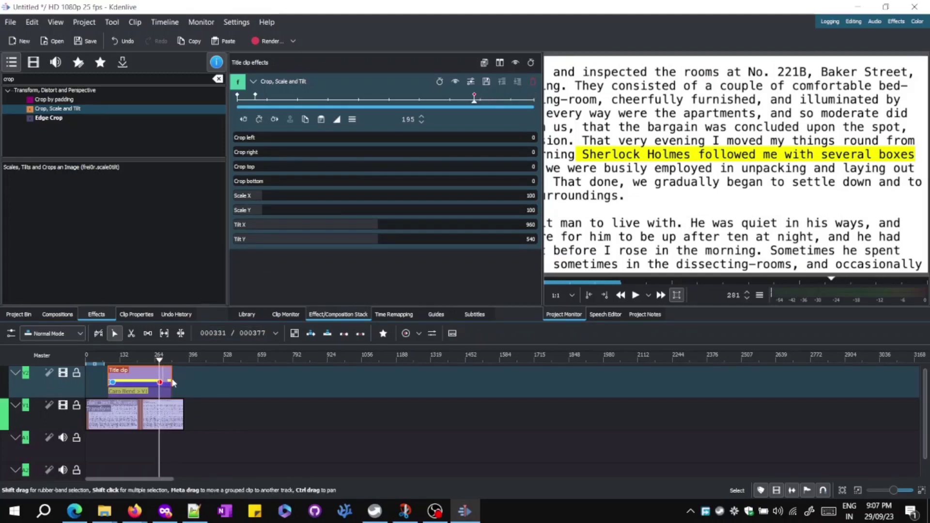
pyautogui.moveTo(173, 384); pyautogui.dragTo(141, 383)
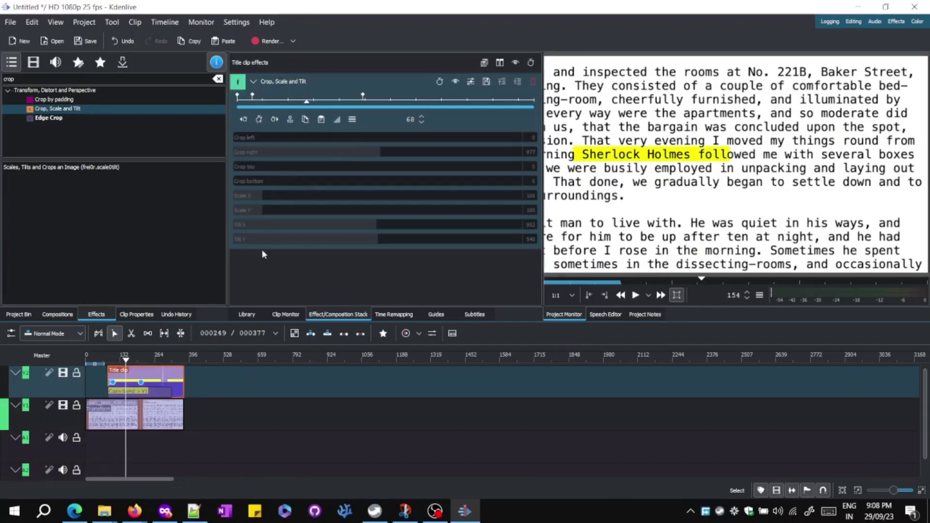
pyautogui.press('space')
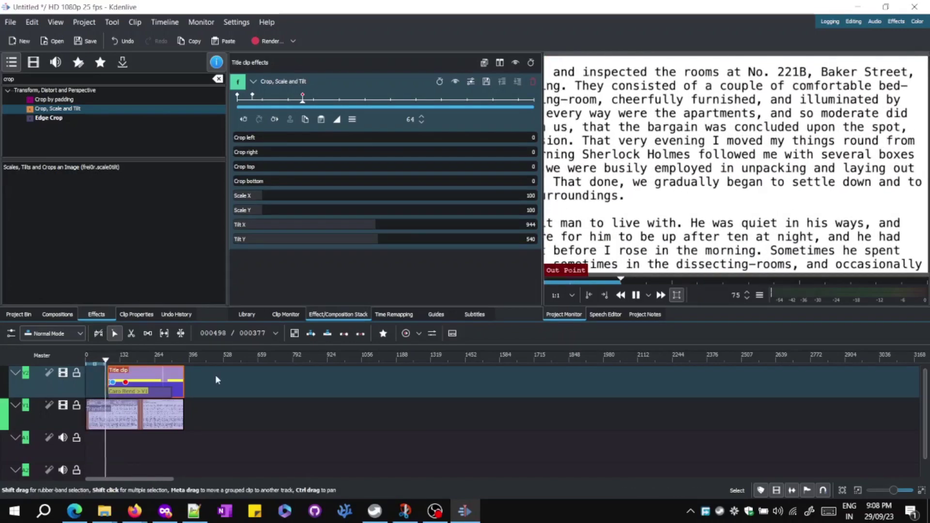